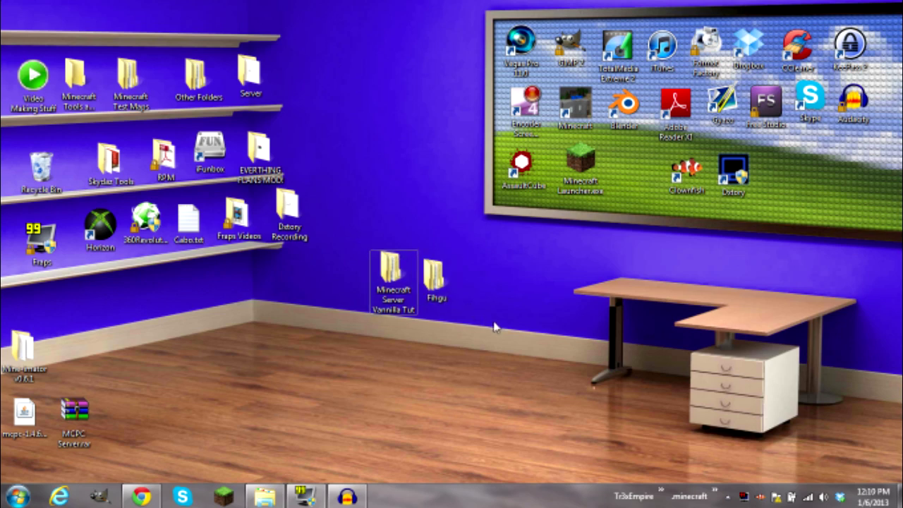
drag(498, 340, 348, 259)
click(455, 378)
click(433, 296)
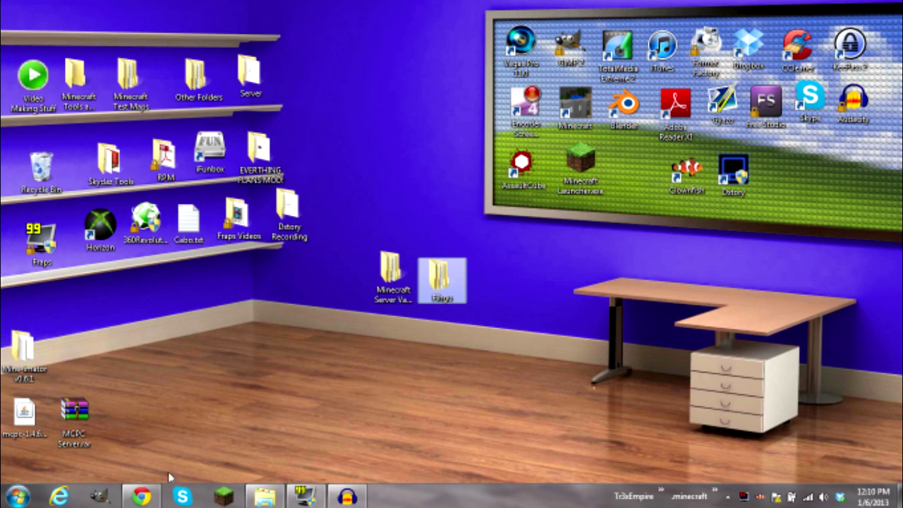
Step: Switch to Chrome, review the Fihgu's command mods forum thread and the Minecraft download page, and minimize the browser
click(145, 498)
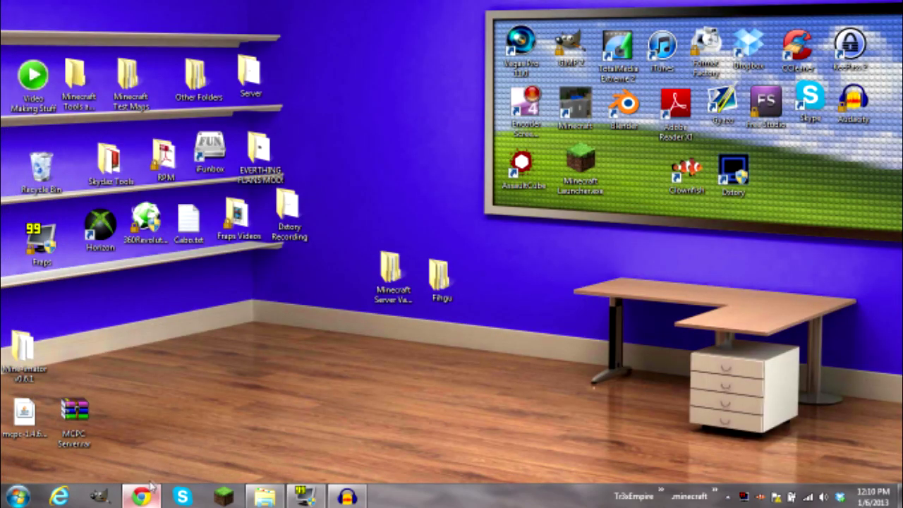
click(147, 496)
click(63, 8)
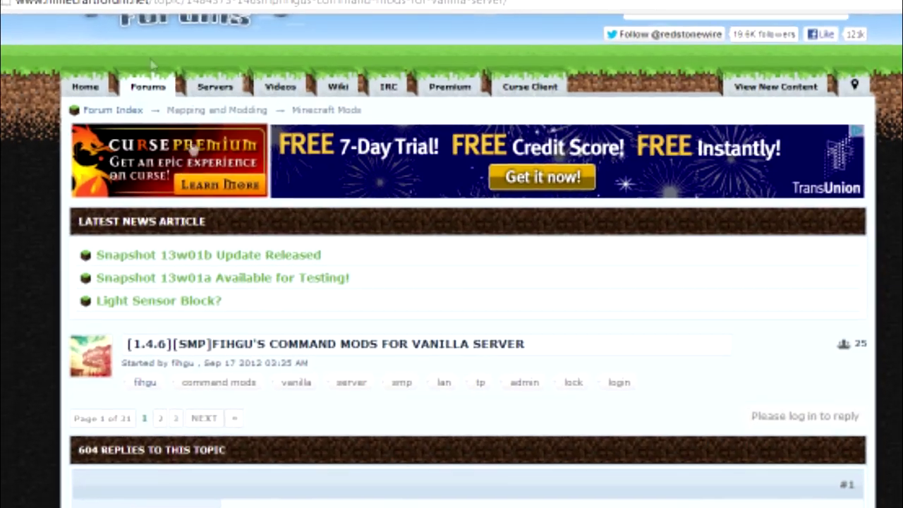
scroll(268, 239, down, 7)
scroll(275, 347, down, 3)
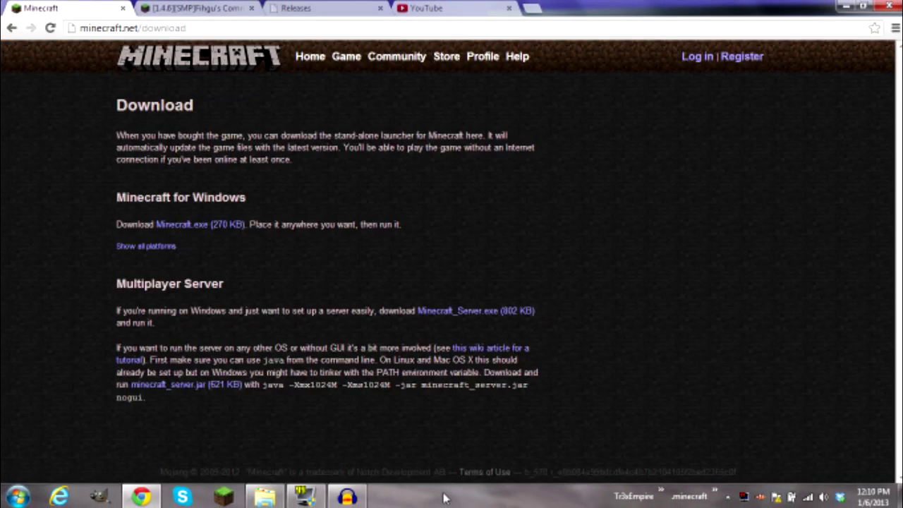
click(846, 6)
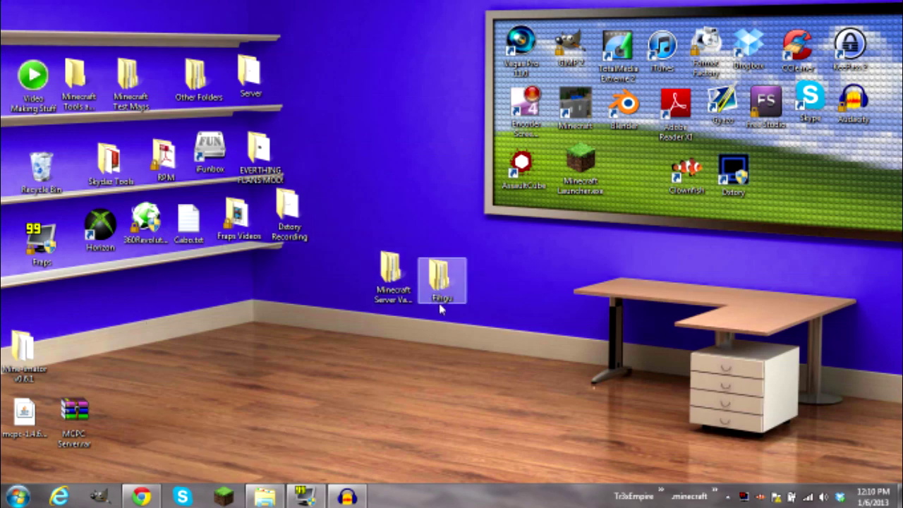
Step: Open the Minecraft Server Vannilla Tut folder on the desktop and rename minecraft_server (2).jar as minecraft_server.jar
double_click(392, 291)
drag(384, 267, 288, 85)
click(317, 182)
click(339, 111)
right_click(345, 112)
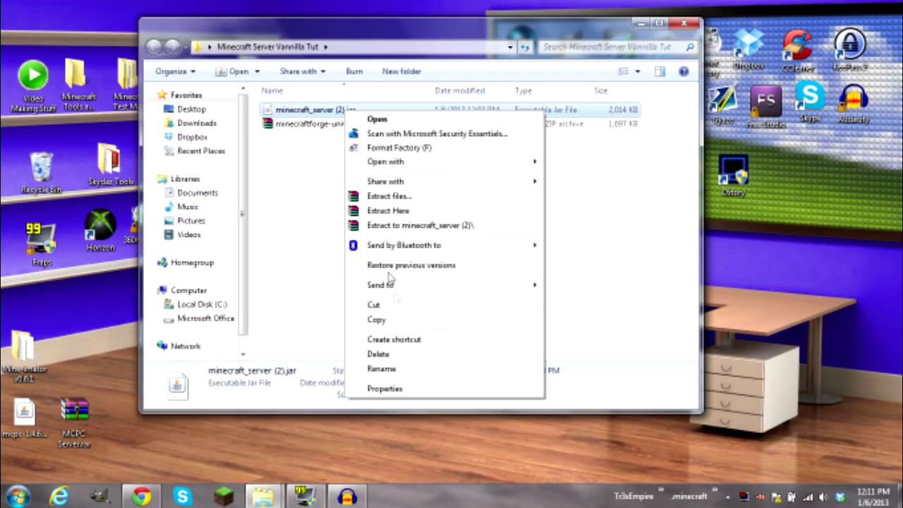
click(415, 370)
key(Right)
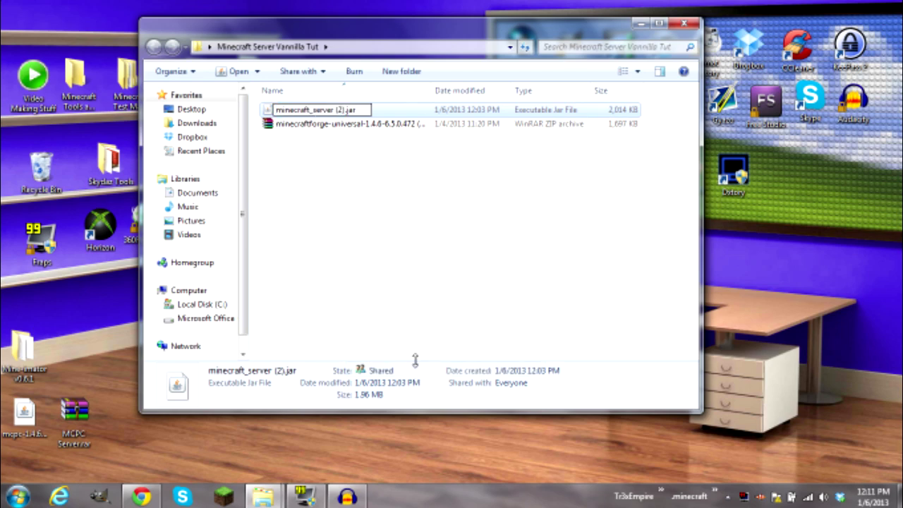
key(BackSpace)
key(BackSpace)
key(BackSpace)
key(BackSpace)
key(Return)
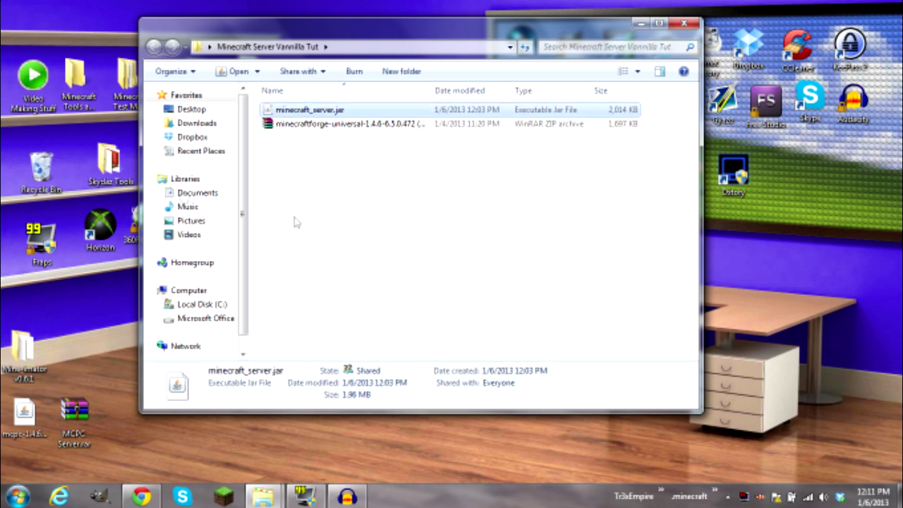
drag(330, 221, 357, 252)
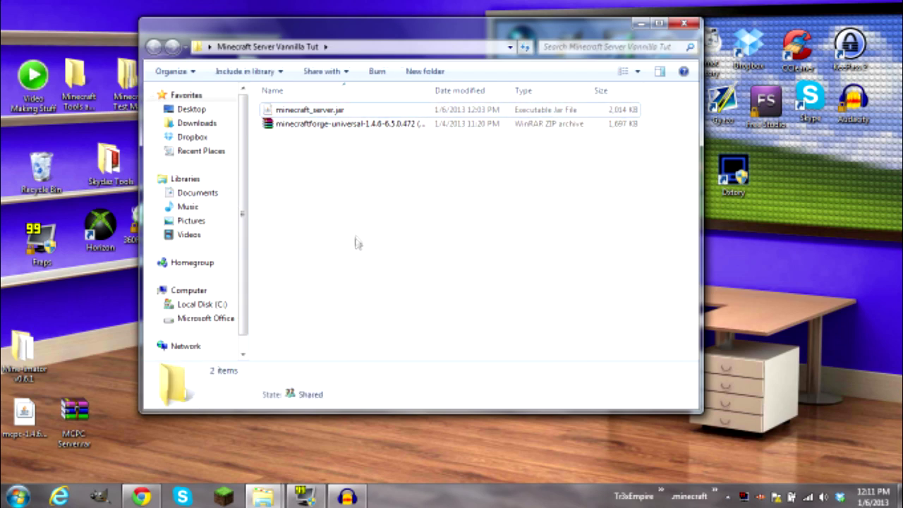
click(294, 125)
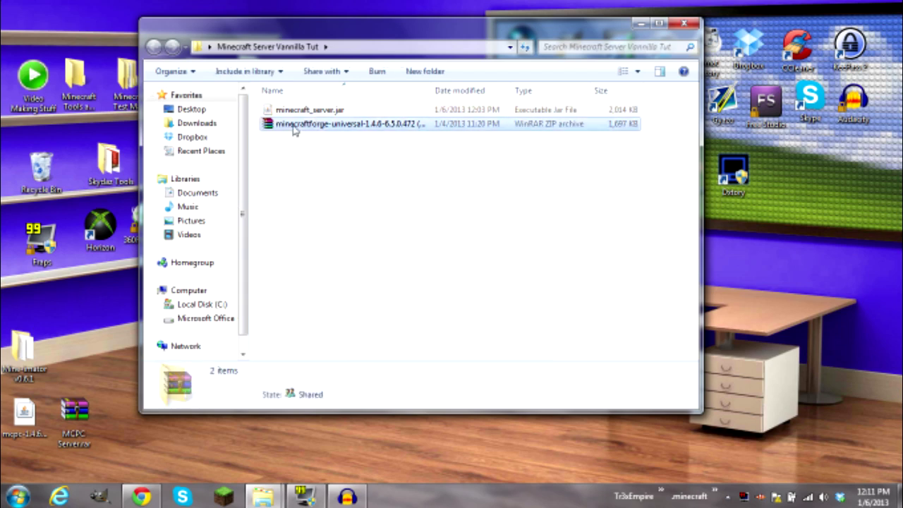
click(339, 204)
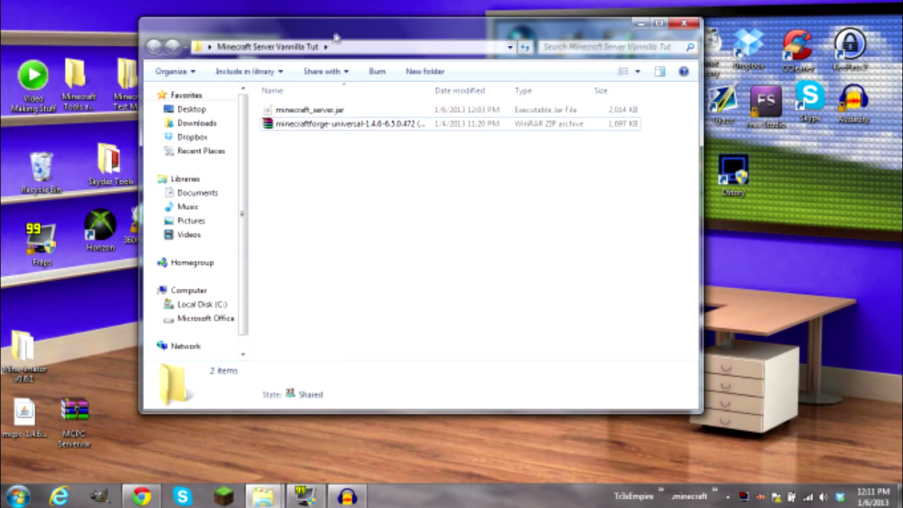
Step: Open minecraft_server.jar in WinRAR, dock its window on the right half of the screen, and open the minecraftforge-universal zip as well
click(317, 111)
right_click(321, 109)
mouse_move(374, 159)
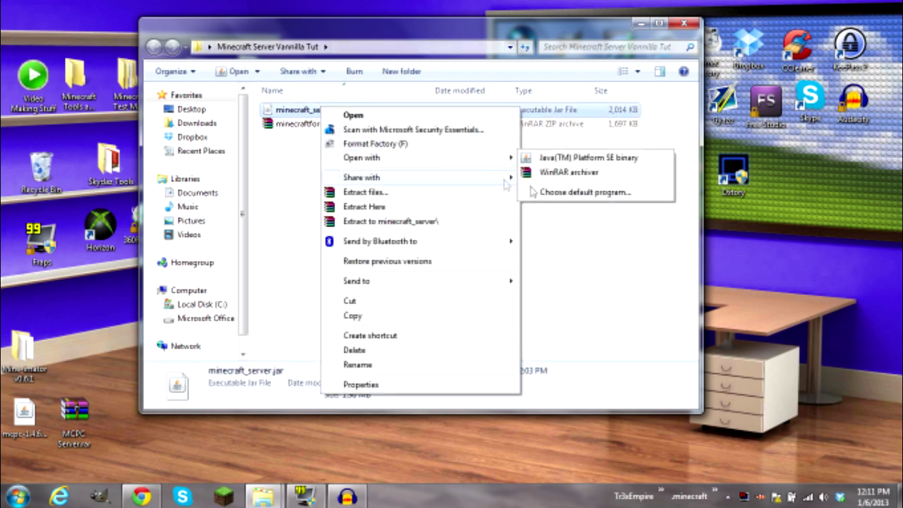
click(540, 173)
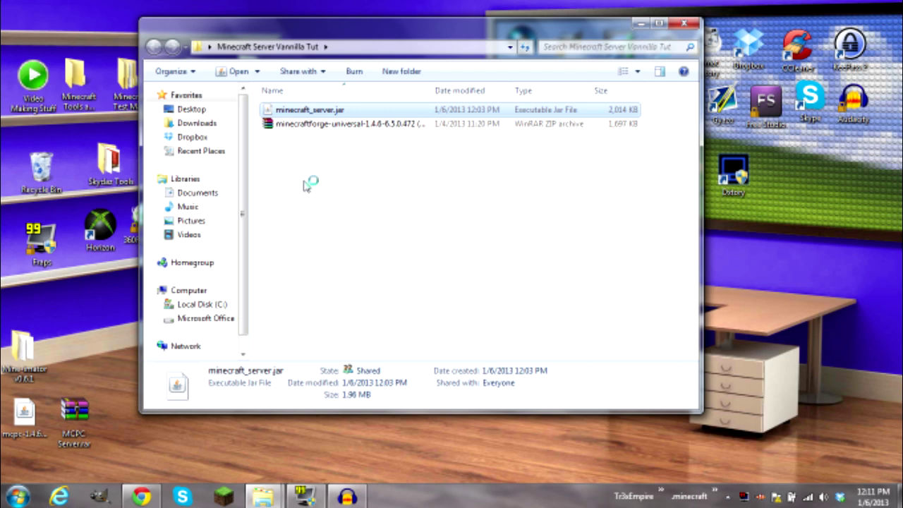
click(141, 497)
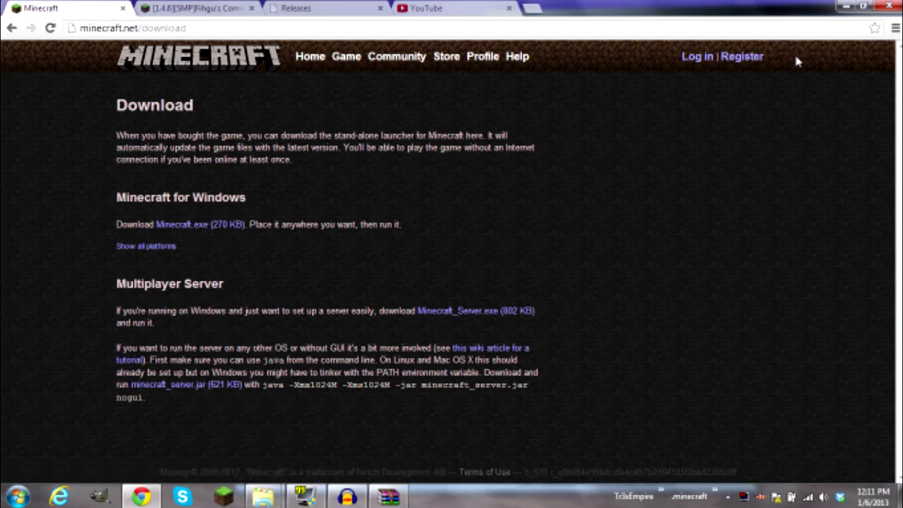
click(847, 5)
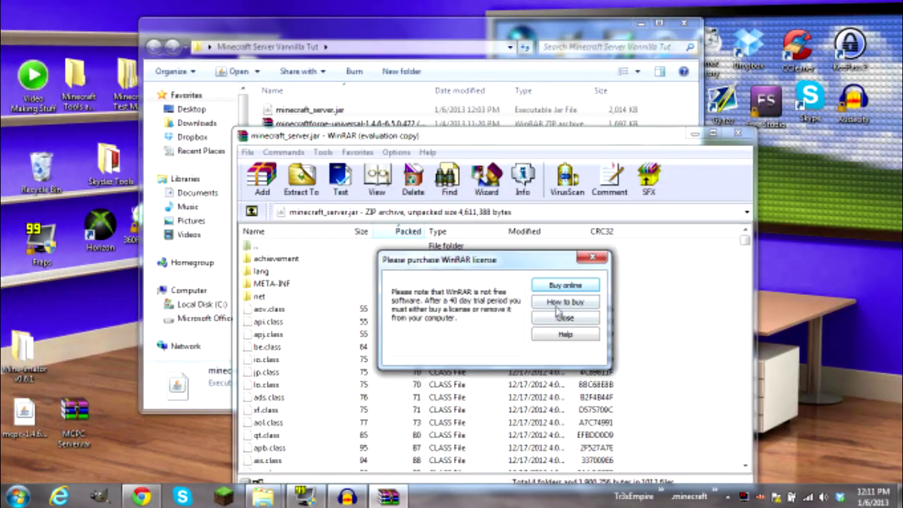
click(565, 318)
drag(479, 134, 902, 134)
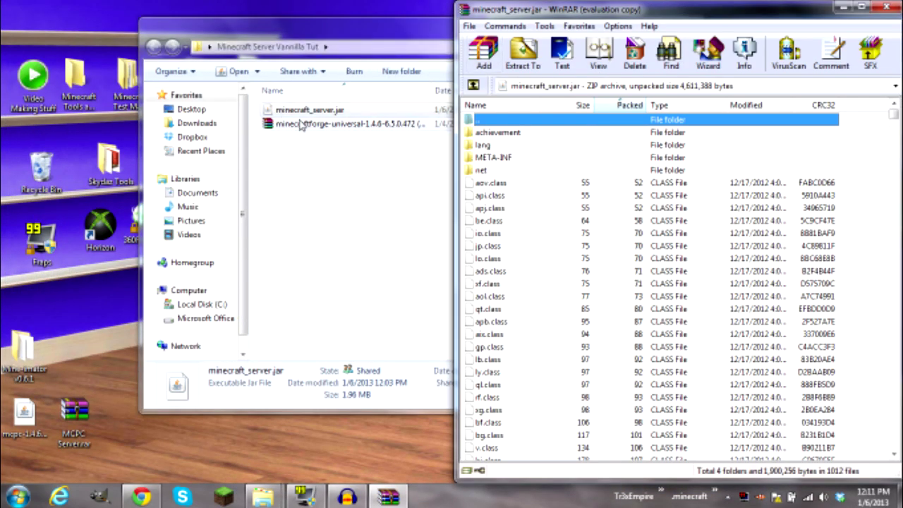
click(276, 125)
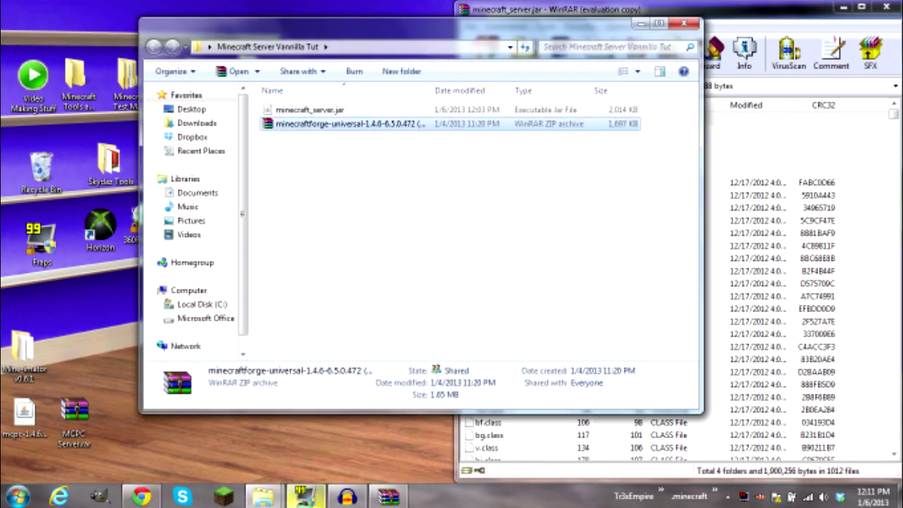
Step: Review the mod zip files in the Fihgu folder and minimize its window
click(263, 497)
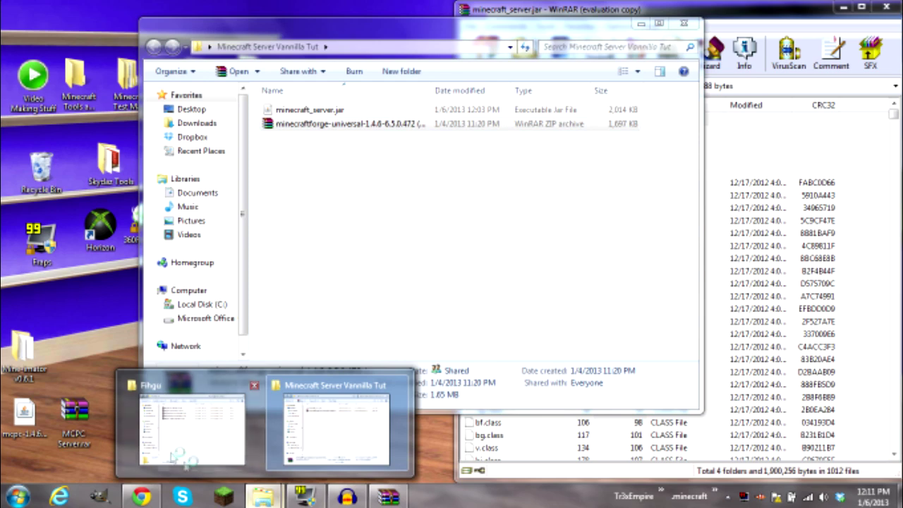
click(181, 438)
drag(327, 300, 244, 156)
click(366, 317)
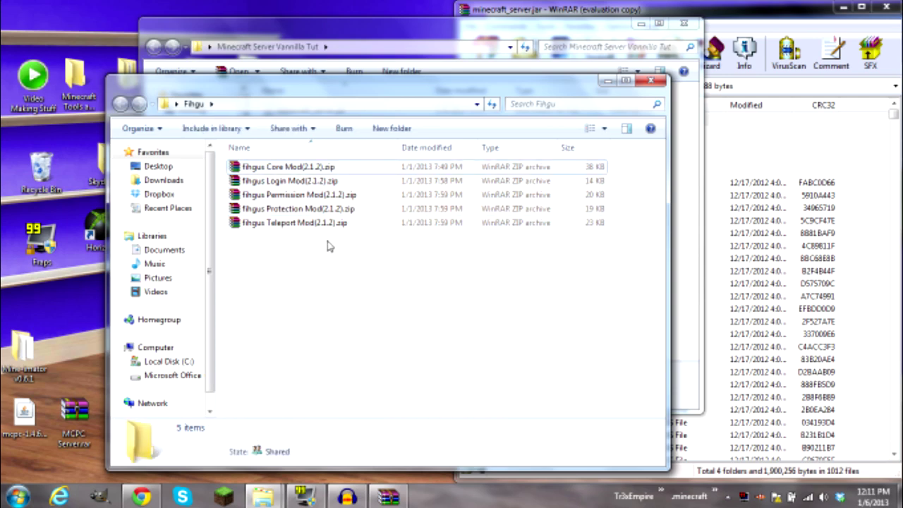
drag(362, 298, 319, 169)
click(372, 282)
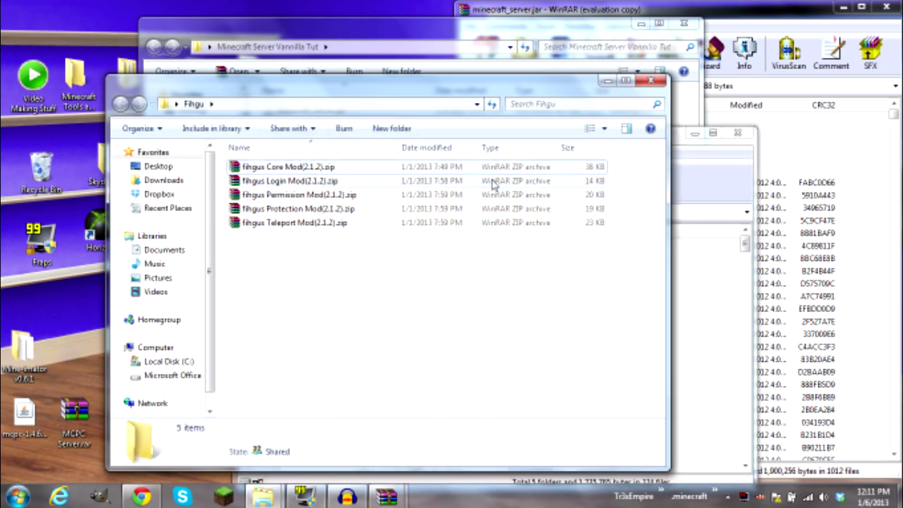
click(607, 80)
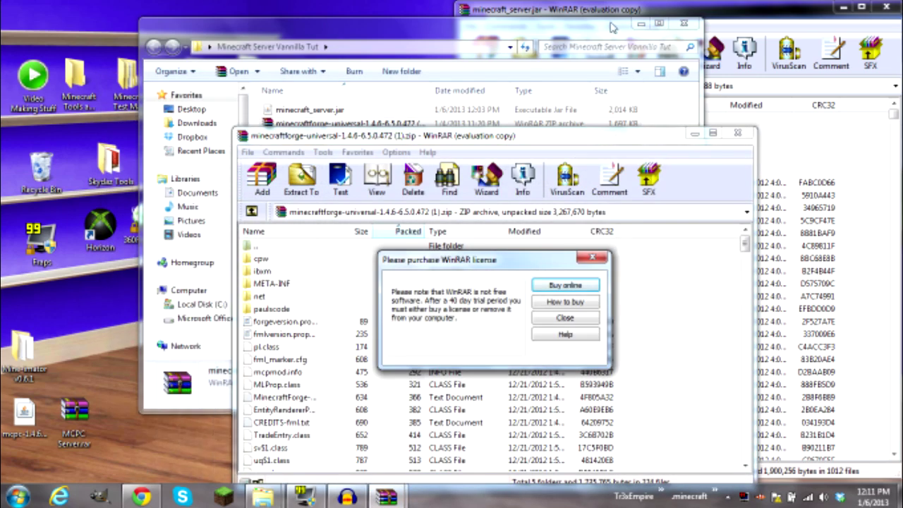
Step: Dismiss the WinRAR license reminder, minimize the server folder and dock the Forge archive beside the minecraft_server.jar archive
click(566, 318)
click(641, 23)
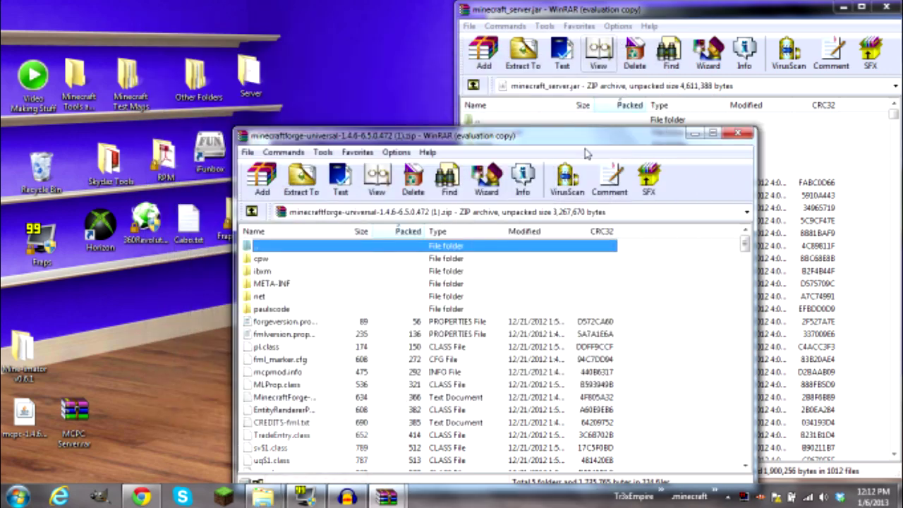
drag(605, 140, 10, 41)
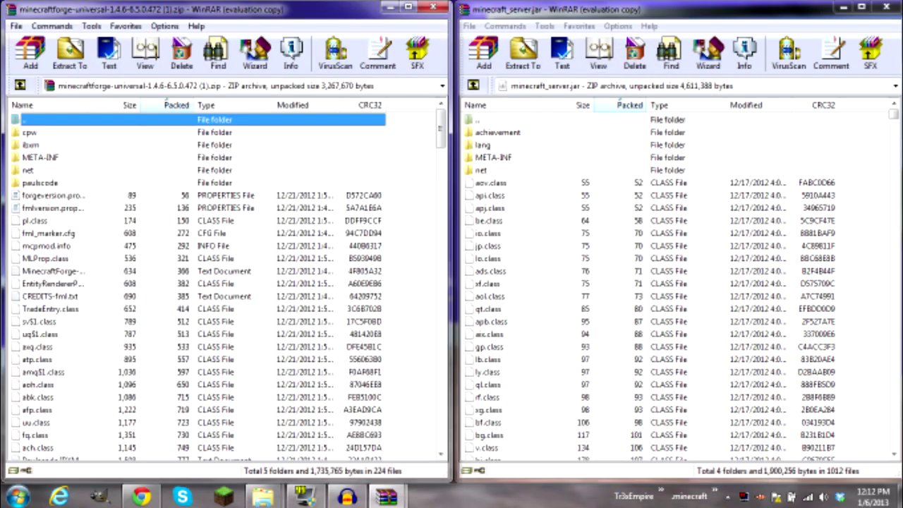
Step: Add all files and folders from the Forge archive to minecraft_server.jar using Add and replace files, and close both archives
click(22, 134)
scroll(233, 219, down, 12)
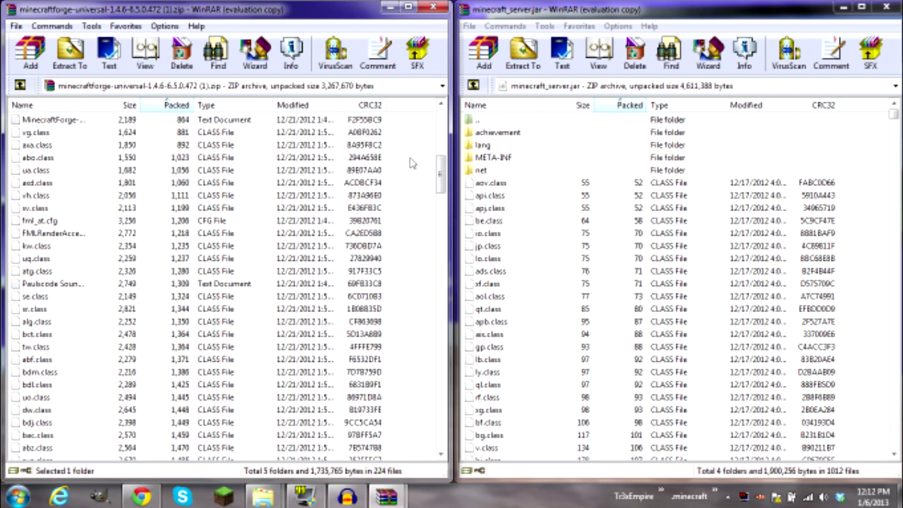
drag(442, 171, 452, 487)
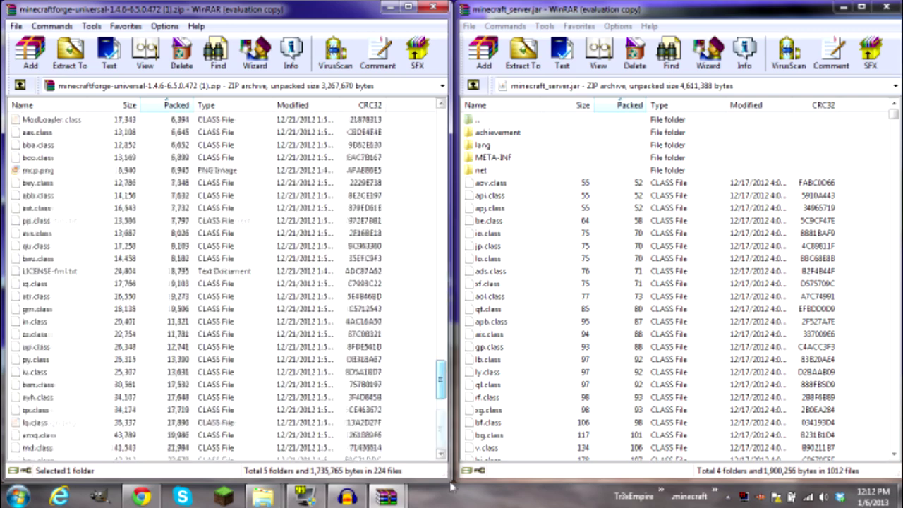
key(ctrl+a)
drag(210, 441, 688, 326)
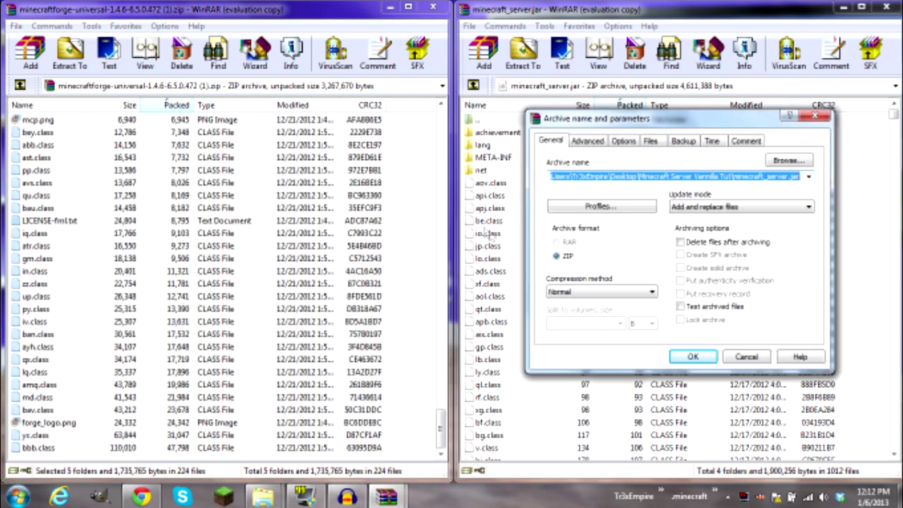
click(692, 358)
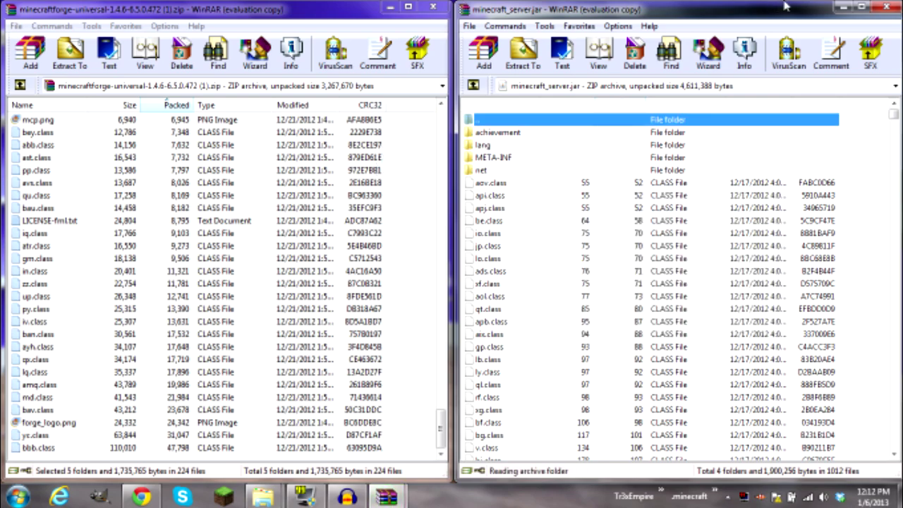
click(886, 6)
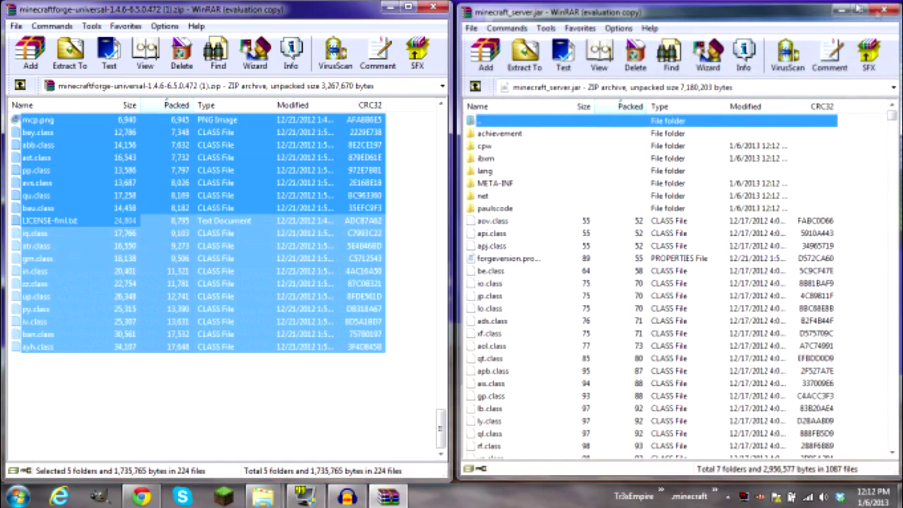
click(440, 7)
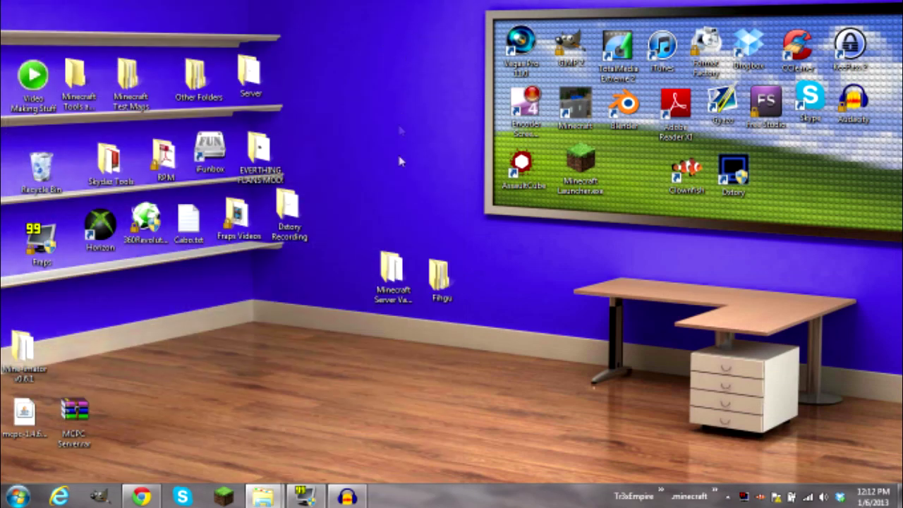
Step: Run minecraft_server.jar from the Minecraft Server Vannilla Tut folder until the spawn area is prepared, and close the server window
double_click(413, 285)
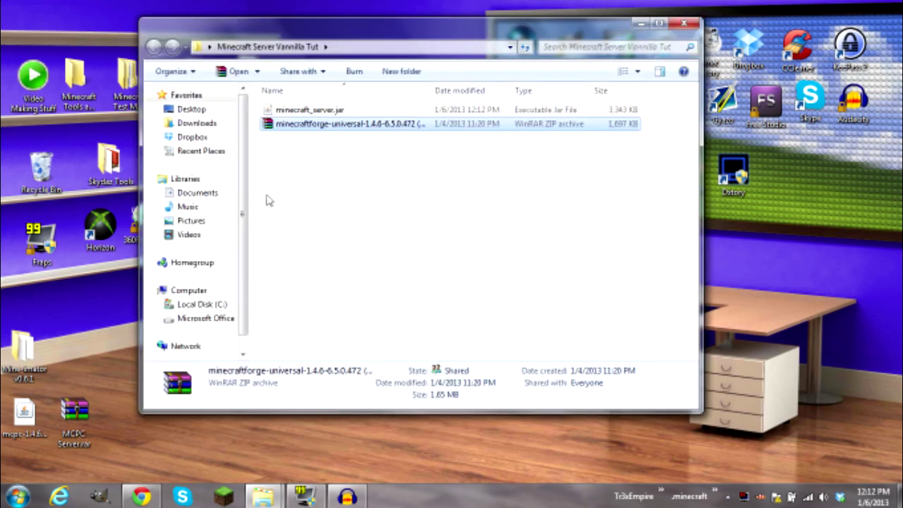
click(336, 209)
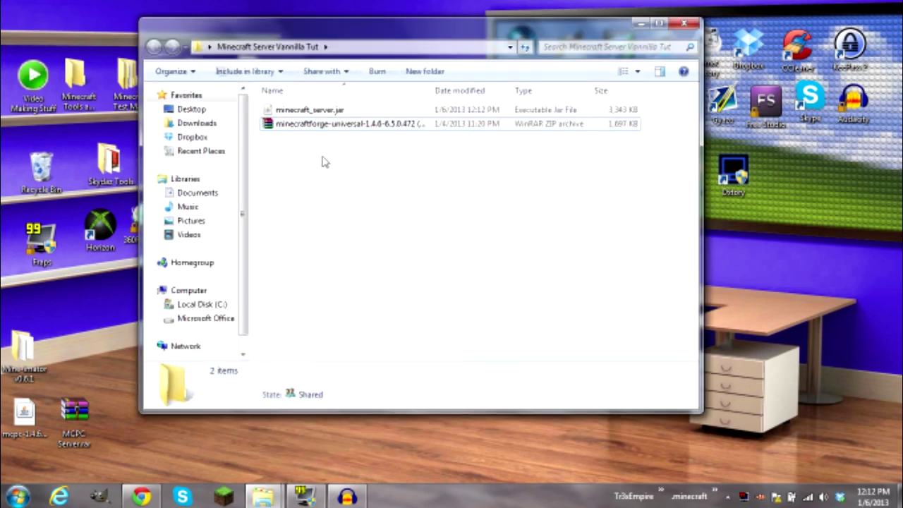
click(331, 115)
double_click(331, 115)
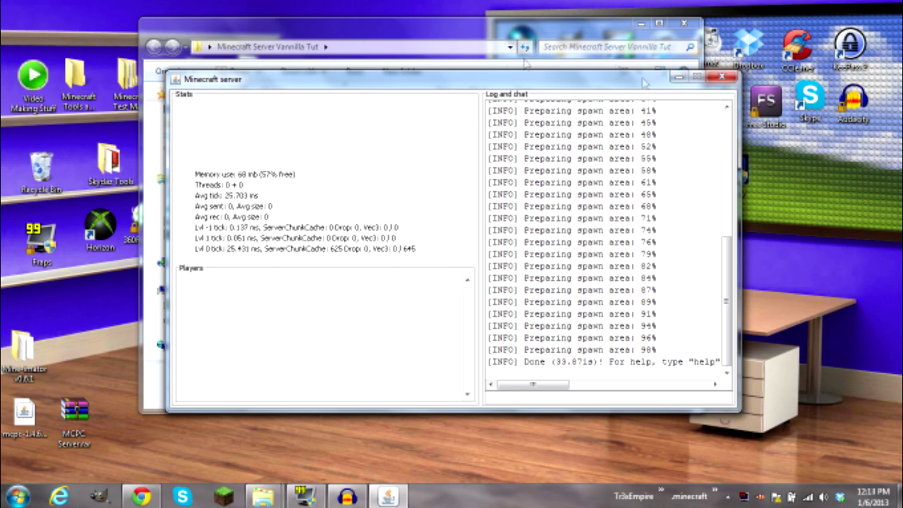
click(711, 79)
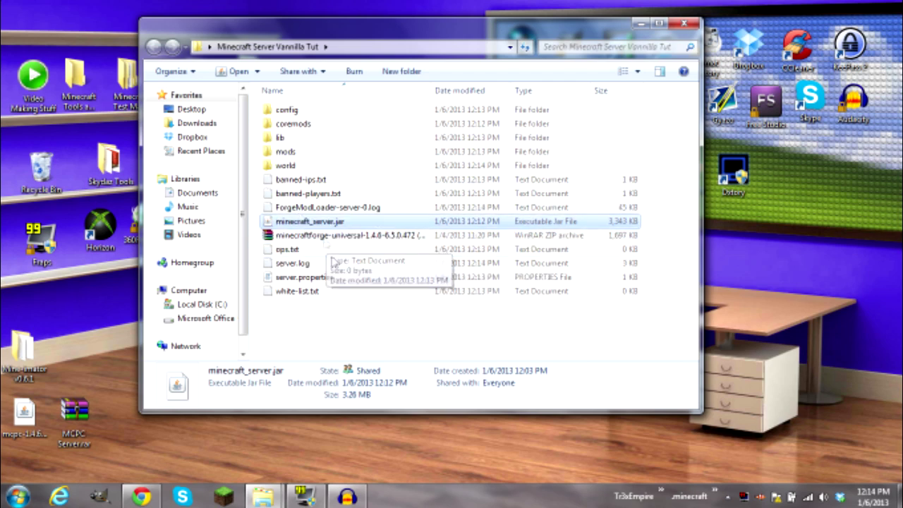
Step: Open minecraft_server.jar with WinRAR archiver, dismiss the license reminder, dock the archive to one half of the screen and close the server folder
click(288, 152)
right_click(319, 221)
mouse_move(368, 254)
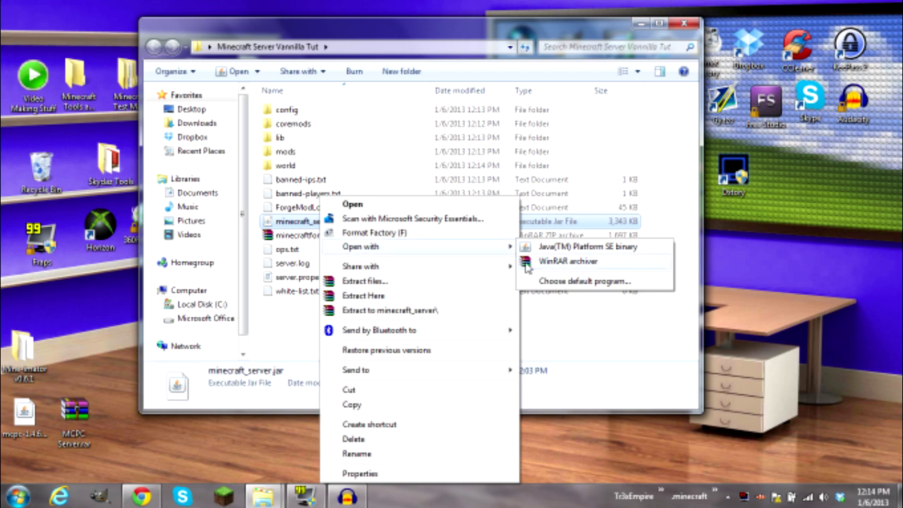
click(526, 249)
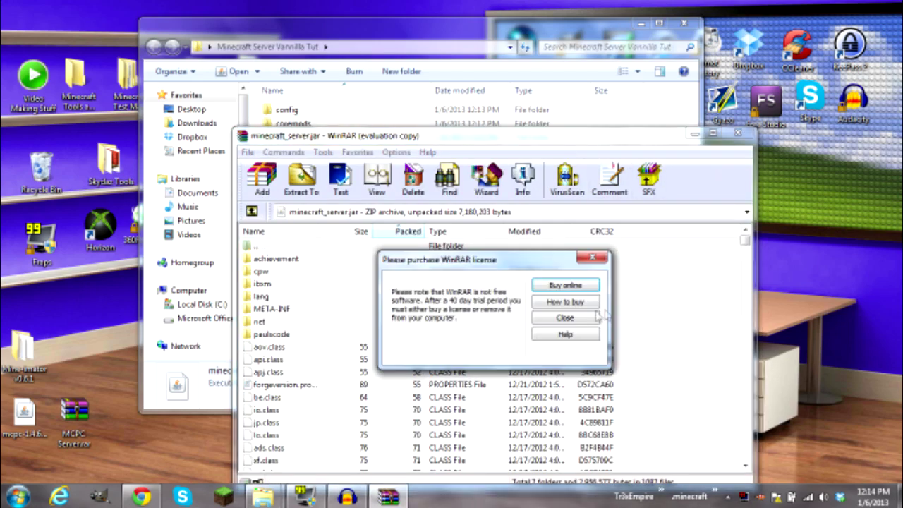
click(565, 318)
drag(597, 136, 902, 177)
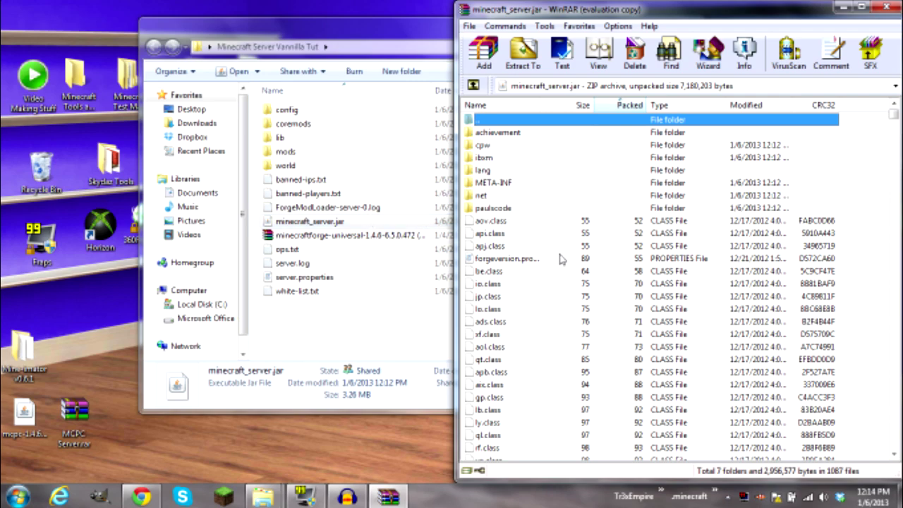
click(325, 31)
key(alt+F4)
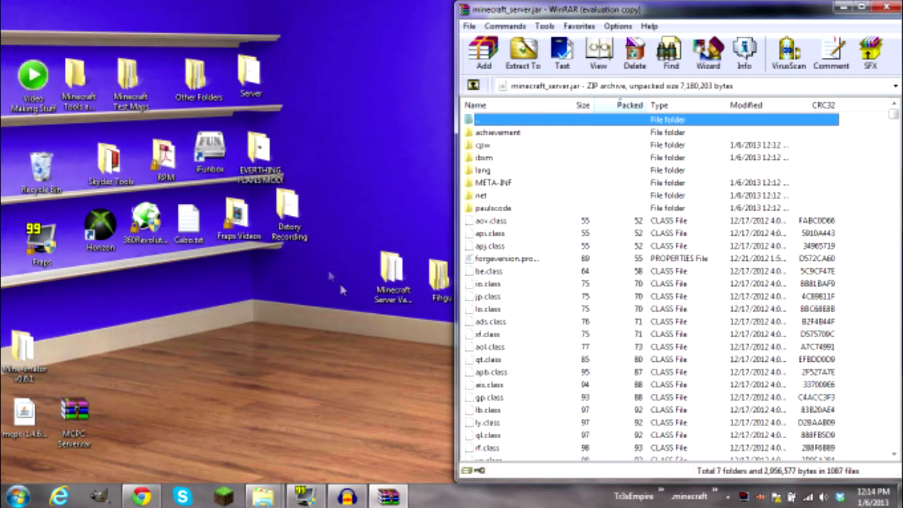
Step: Open fihgus Core Mod(2.1.2).zip from the Fihgu folder, dismiss the license reminder and dock the archive beside minecraft_server.jar
double_click(441, 279)
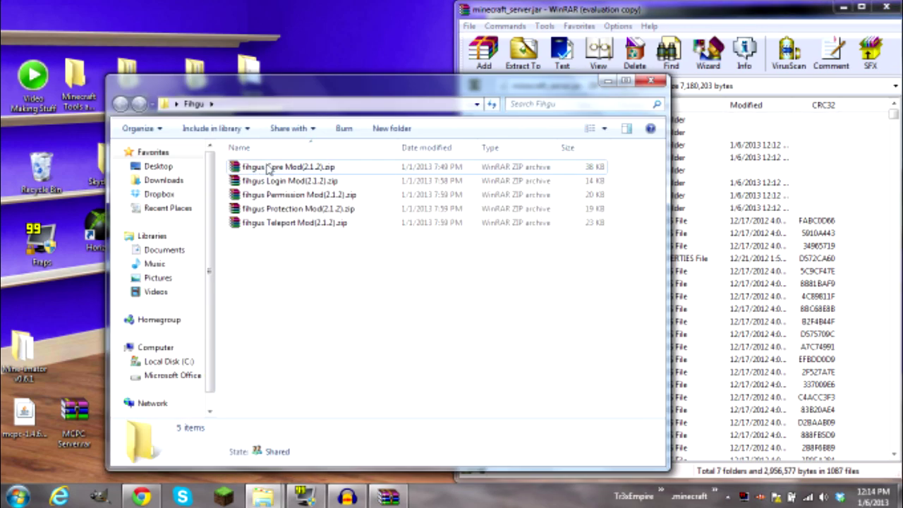
click(268, 167)
click(607, 81)
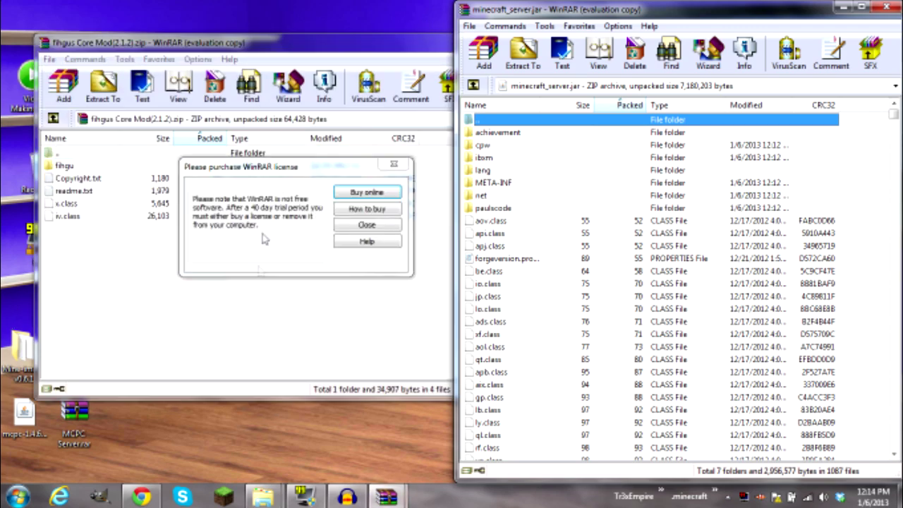
click(358, 227)
drag(326, 46, 2, 5)
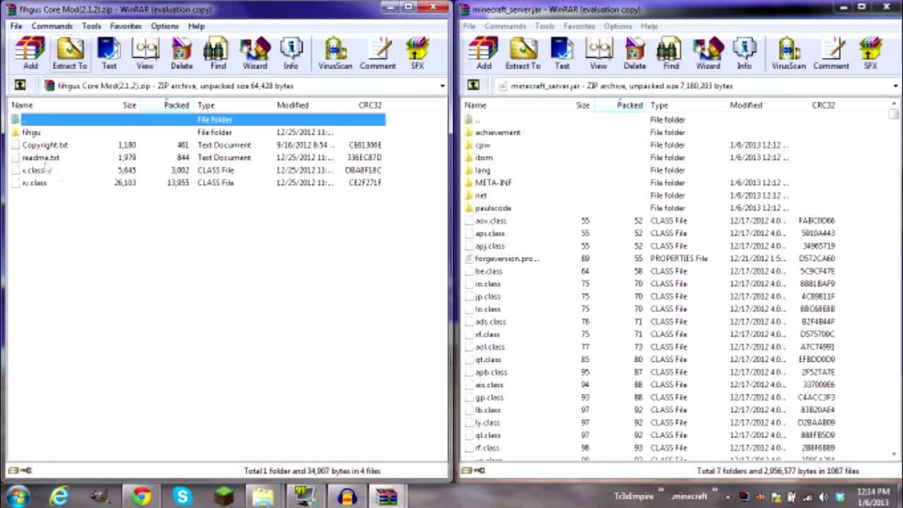
Step: Add the fihgu folder and all four files of the Core Mod archive to minecraft_server.jar using Add and replace files, and close both archives
drag(76, 237, 10, 131)
drag(42, 157, 635, 282)
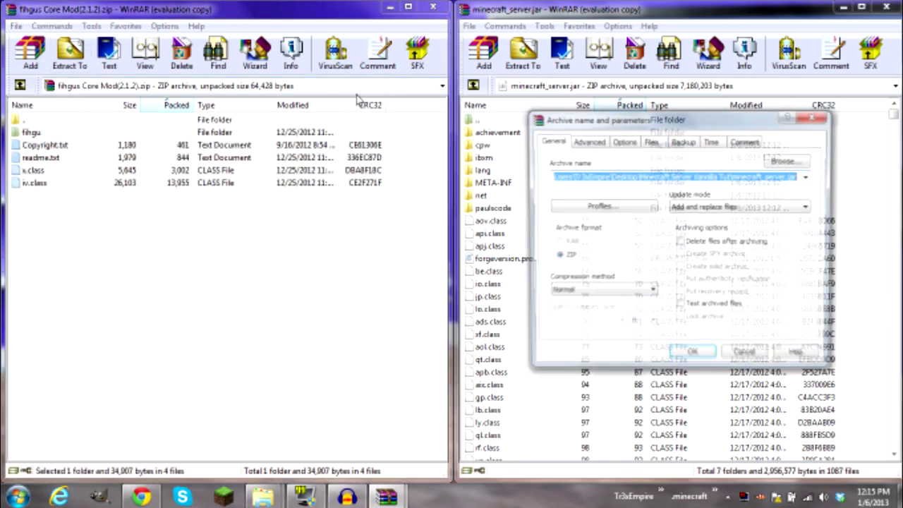
click(694, 357)
click(433, 7)
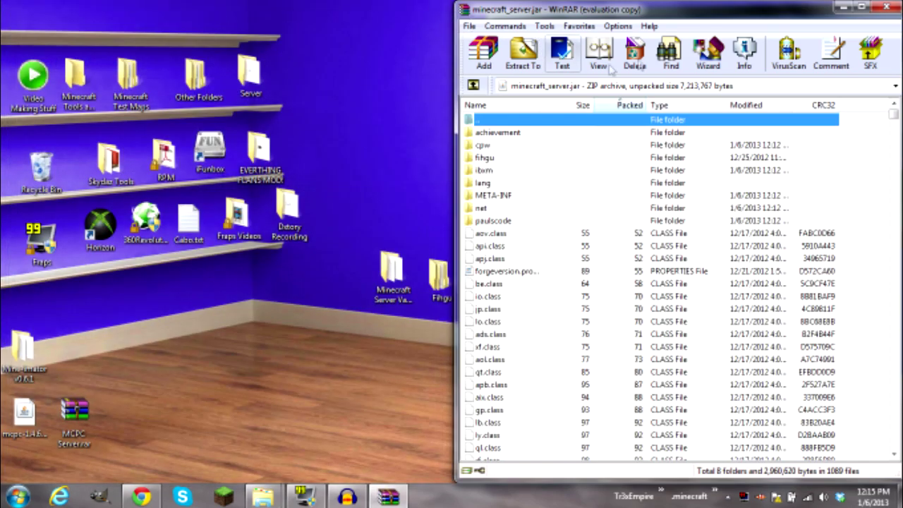
click(887, 12)
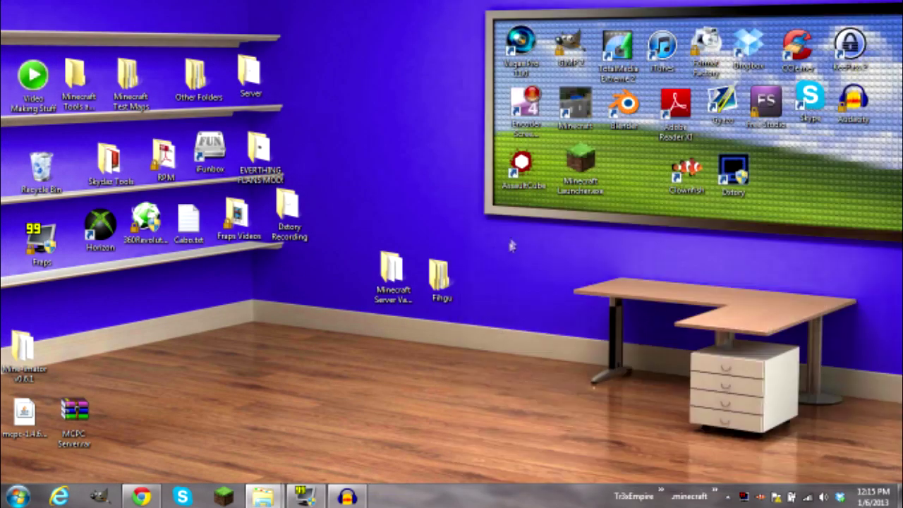
Step: Open the mods folder inside Minecraft Server Vannilla Tut and move its window aside to clear the Fihgu folder
double_click(408, 289)
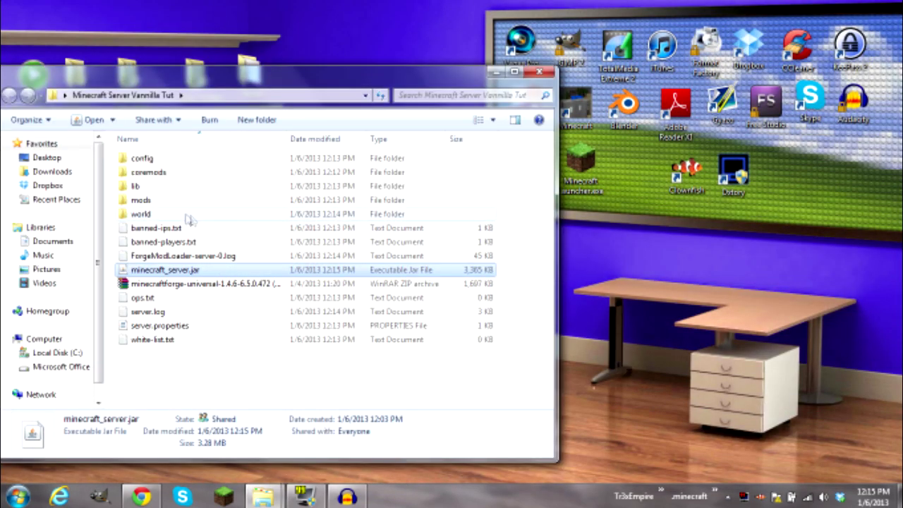
double_click(161, 201)
drag(227, 95, 813, 127)
Step: Move the fihgus Login, Permission, Protection and Teleport Mod(2.1.2) zips from the Fihgu folder into mods, and close both folder windows
double_click(440, 277)
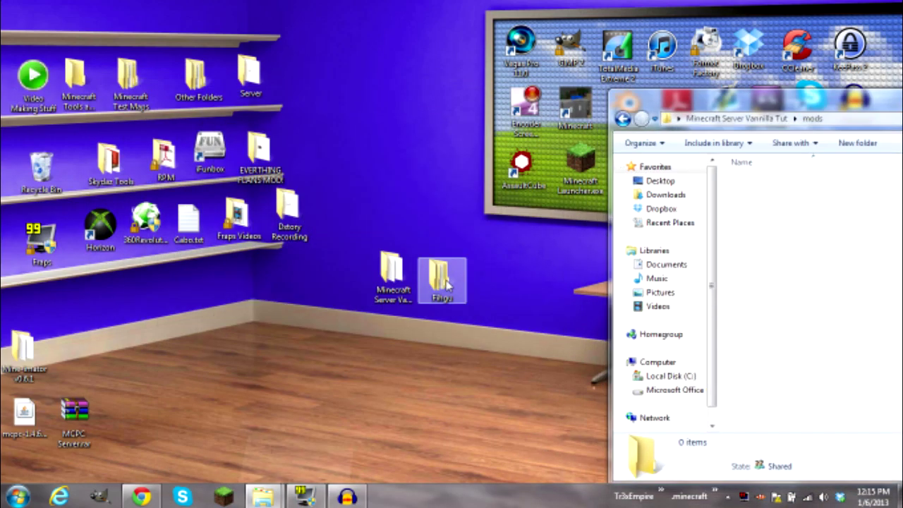
click(328, 182)
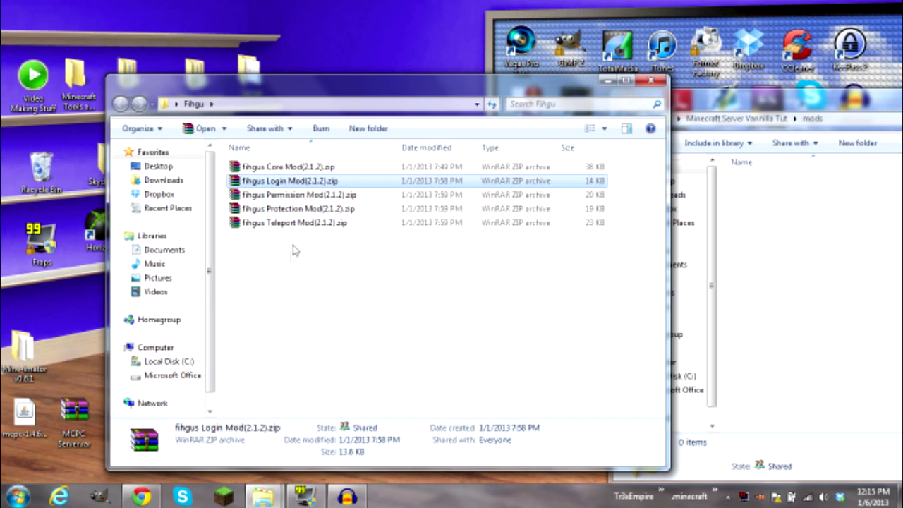
shift+click(308, 224)
drag(338, 209, 736, 283)
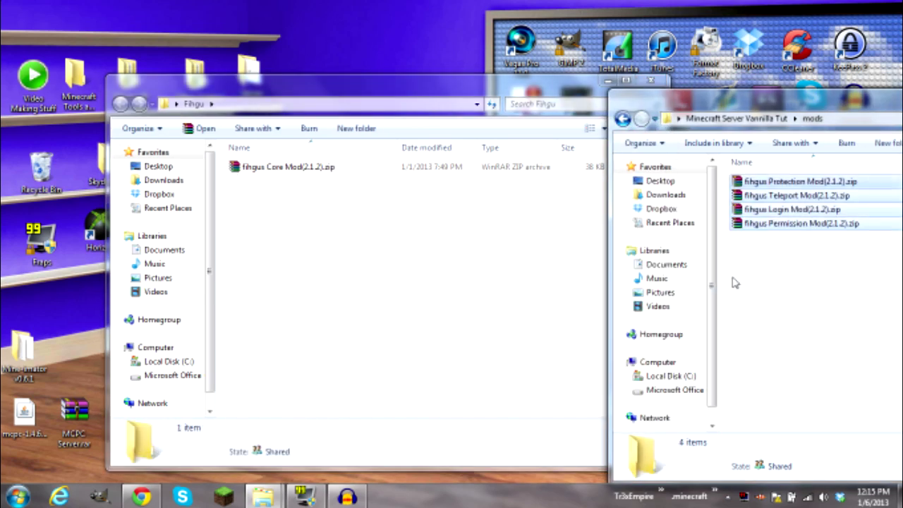
click(484, 198)
click(293, 168)
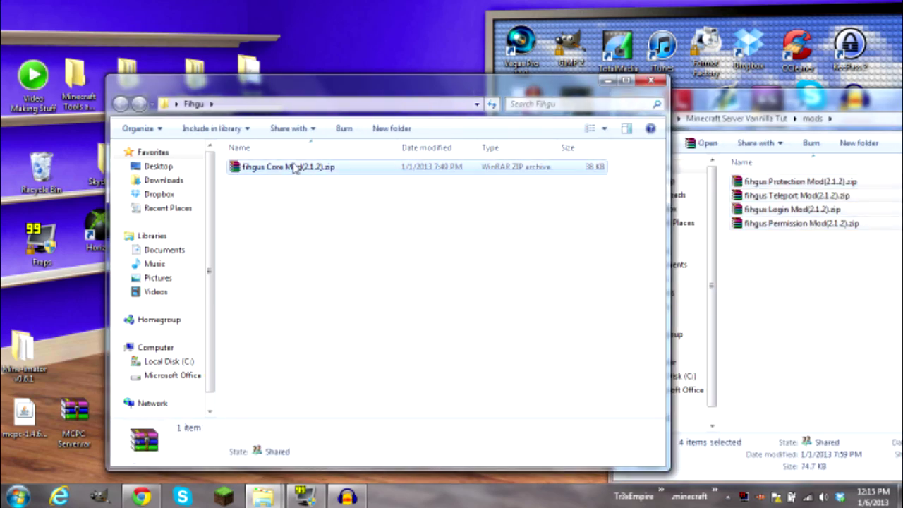
click(651, 81)
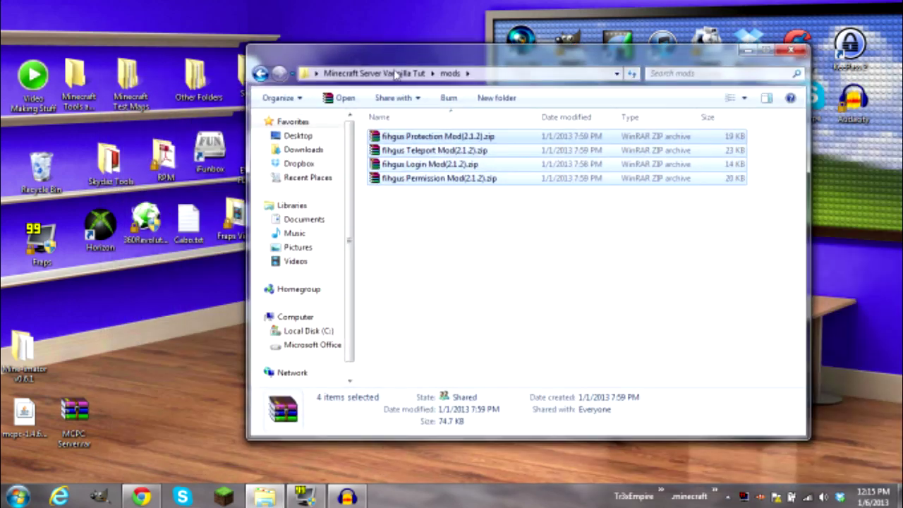
key(alt+F4)
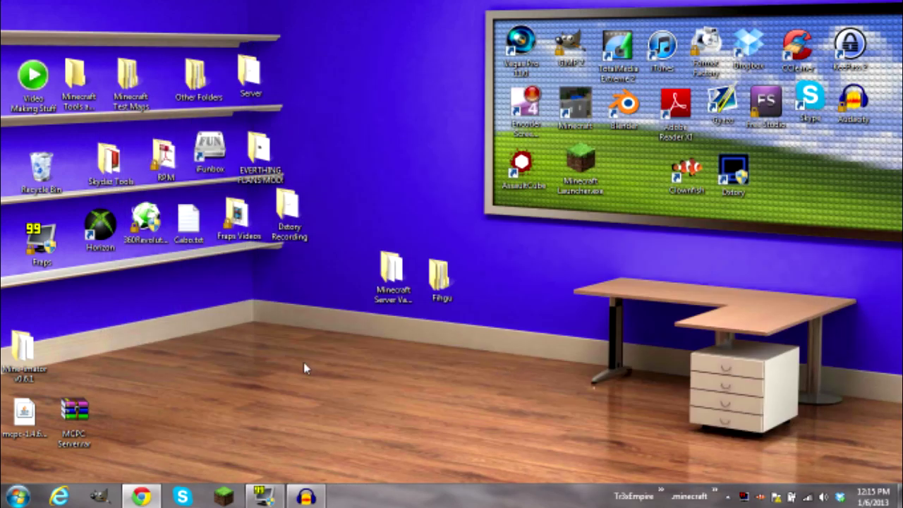
Step: Run minecraft_server.jar from the Minecraft Server Vannilla Tut folder, review the fihgu's Mods command registrations in the log, and close the server
double_click(400, 278)
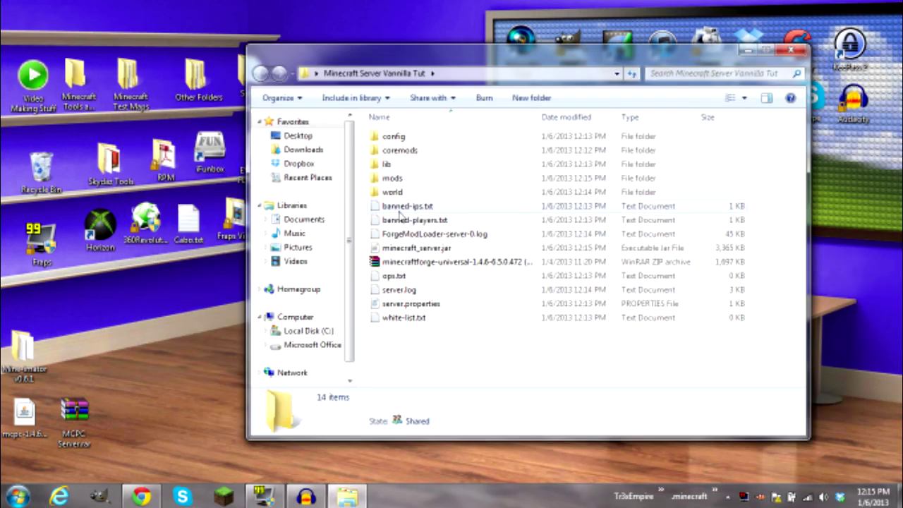
click(411, 251)
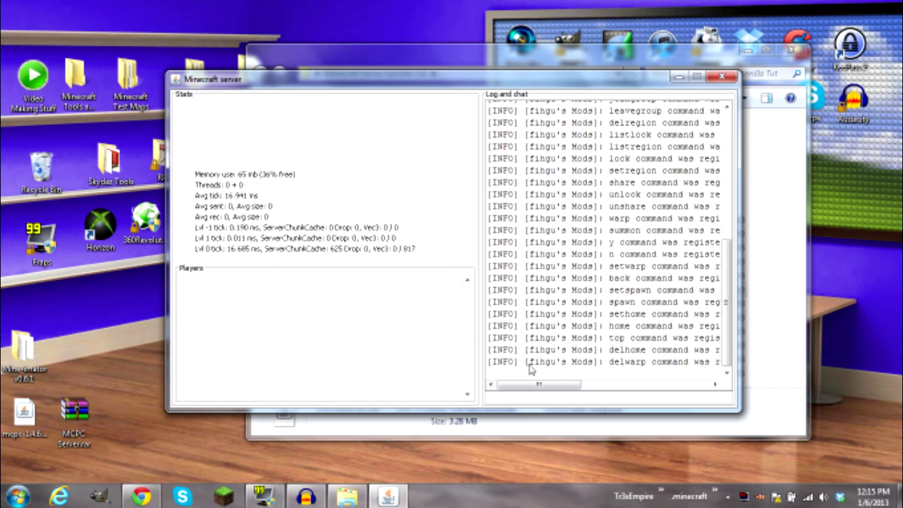
scroll(650, 325, up, 6)
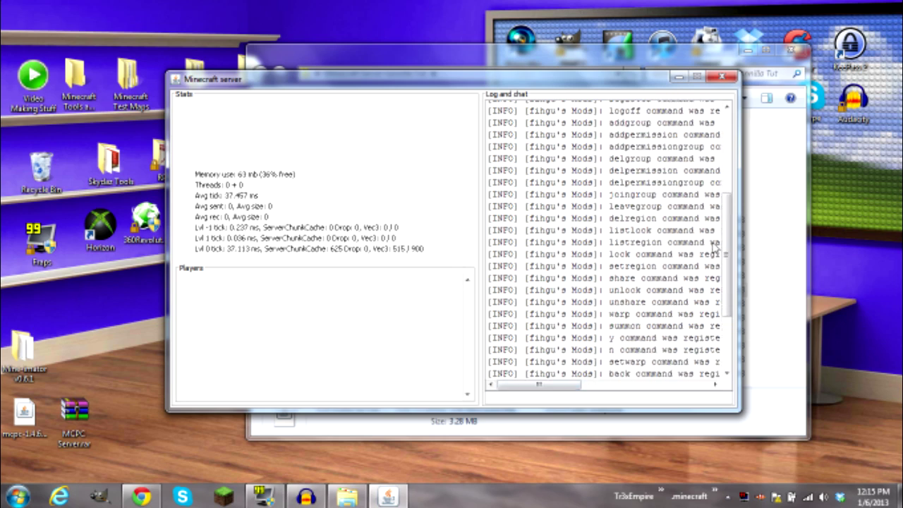
scroll(653, 282, down, 1)
scroll(653, 282, down, 6)
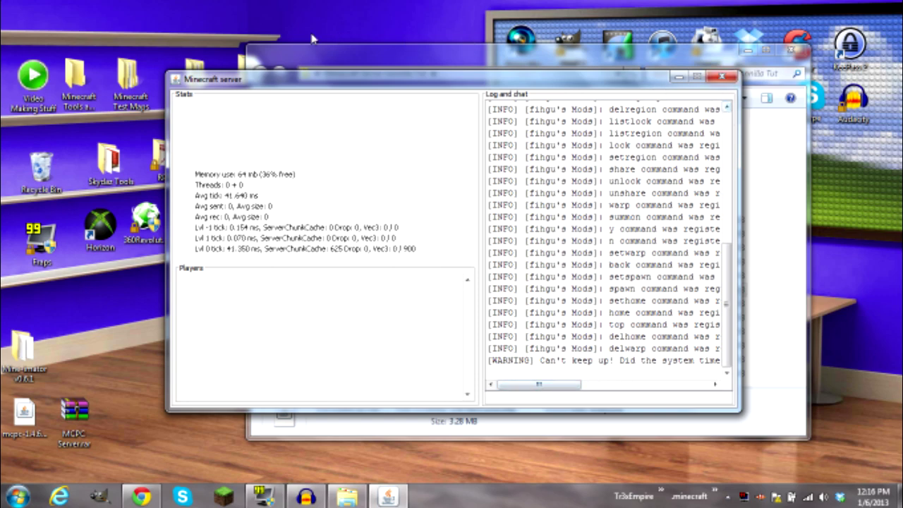
key(alt+F4)
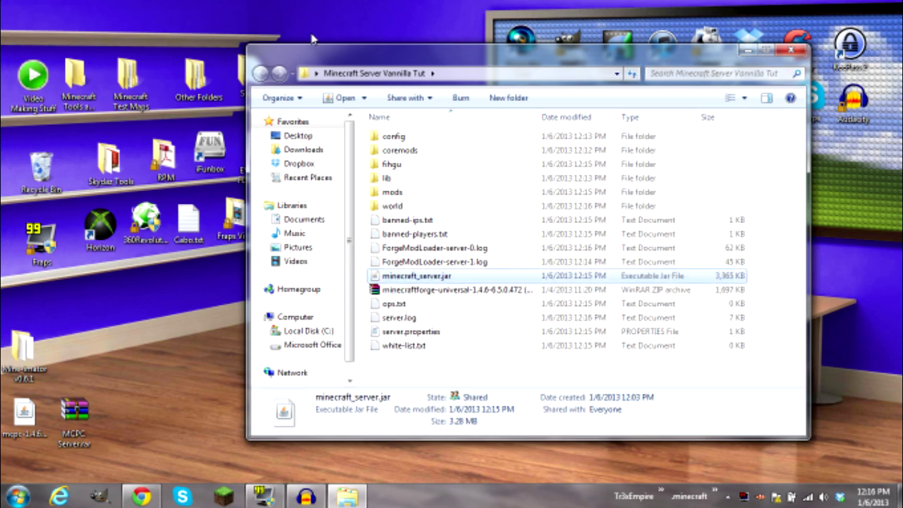